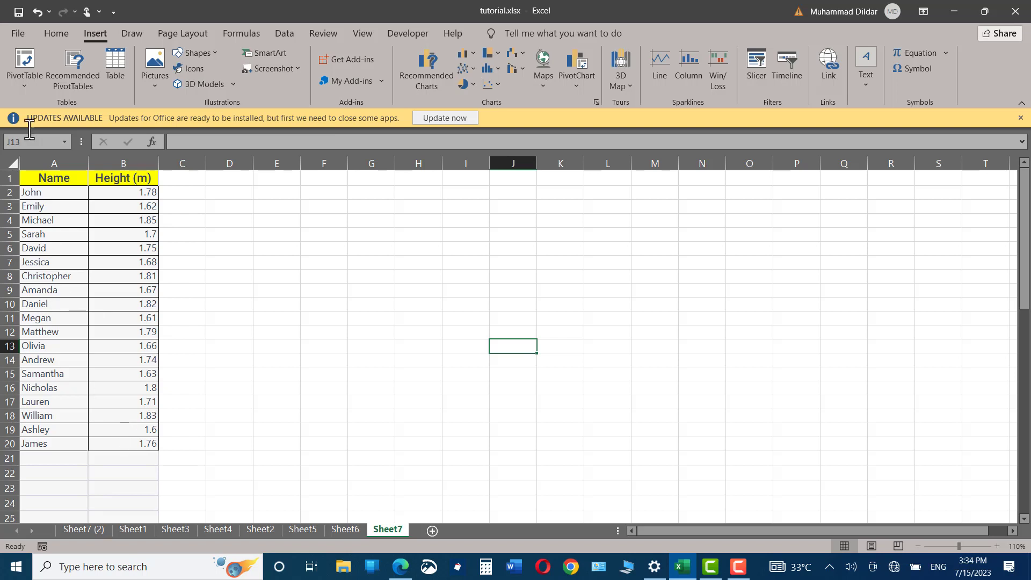
# Step: Enable the Solver Add-in in the Excel add-ins list, keeping Analysis ToolPak enabled
pyautogui.click(17, 33)
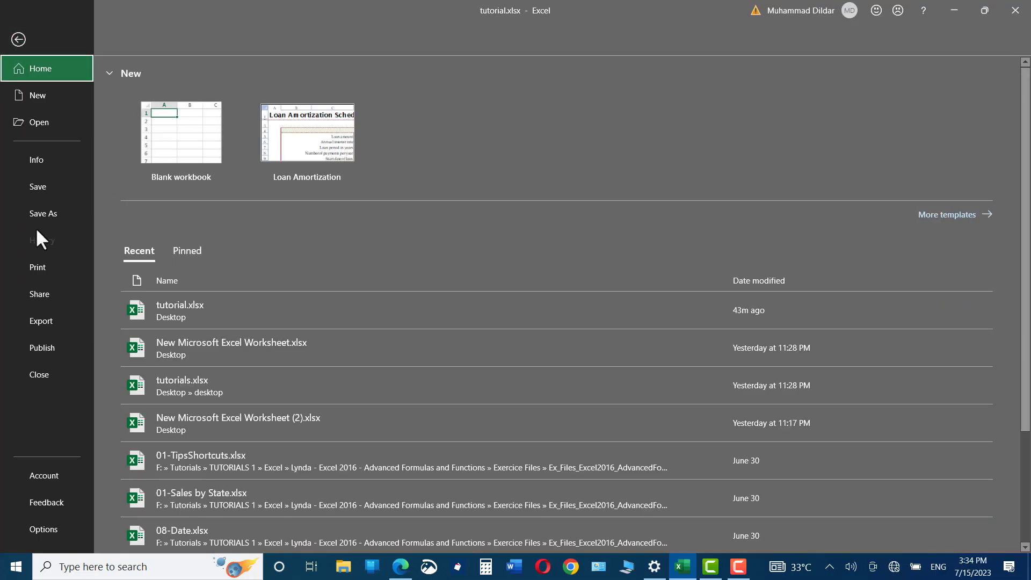
pyautogui.click(49, 529)
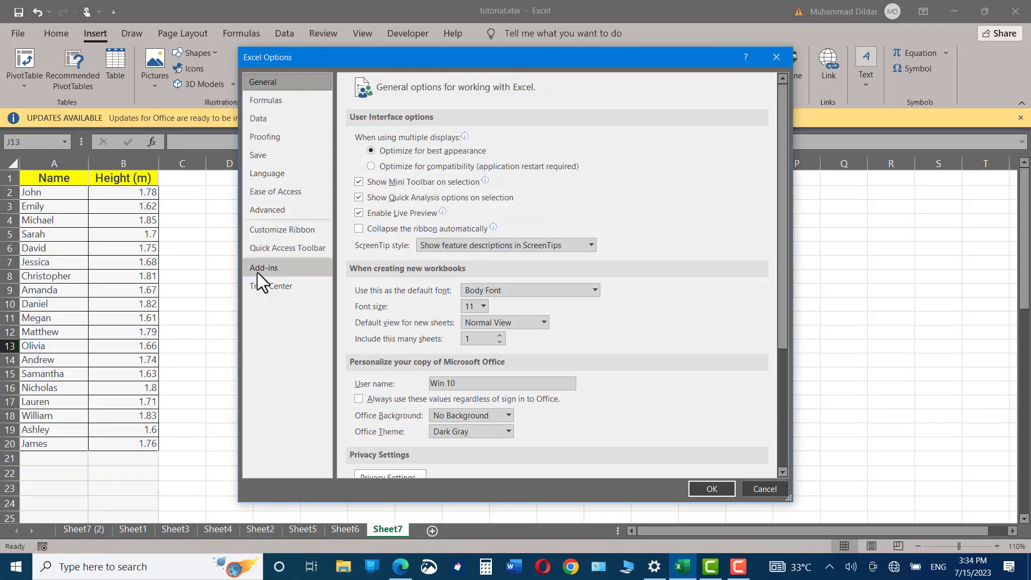
pyautogui.click(257, 271)
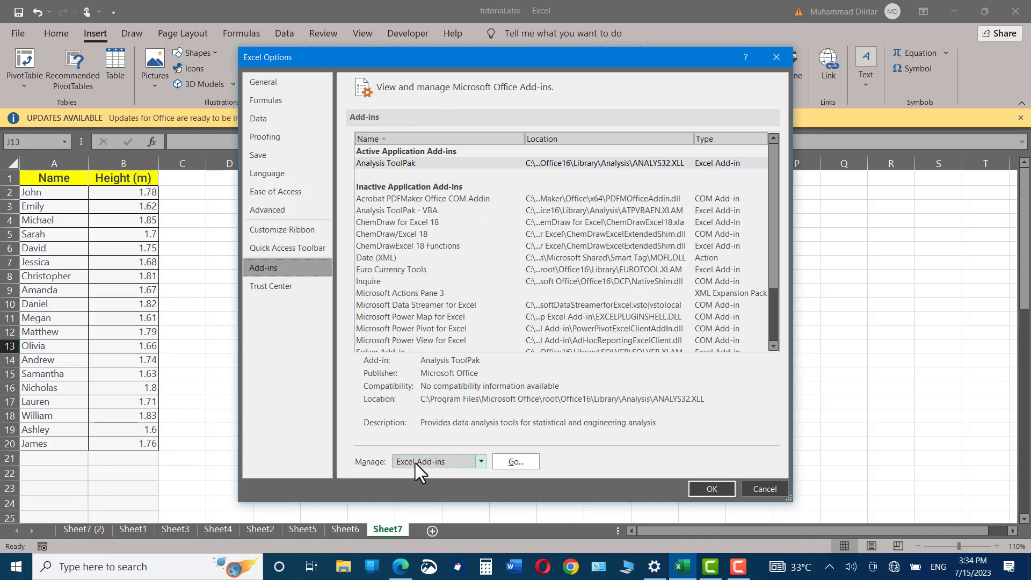
pyautogui.click(515, 462)
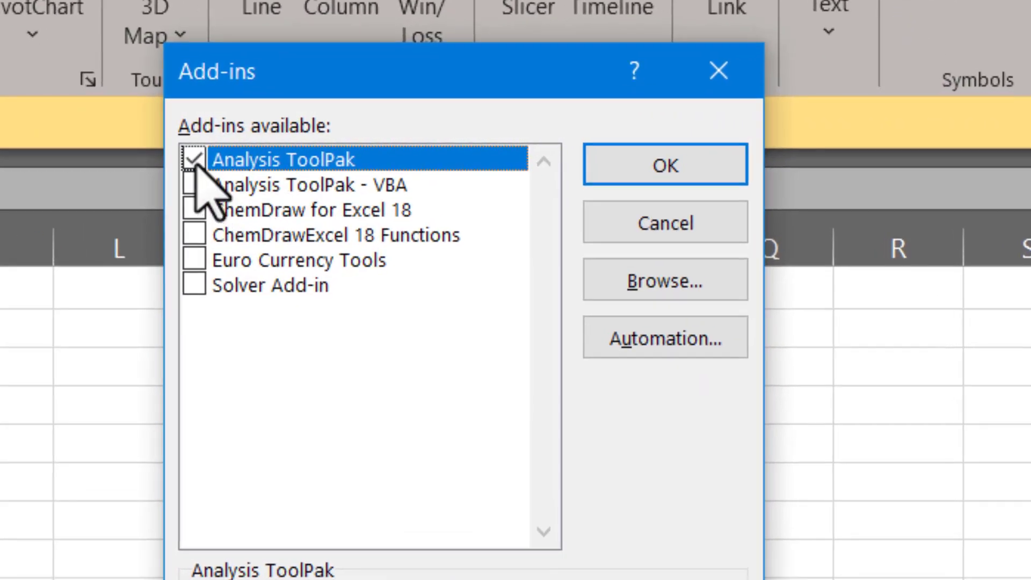
pyautogui.click(194, 284)
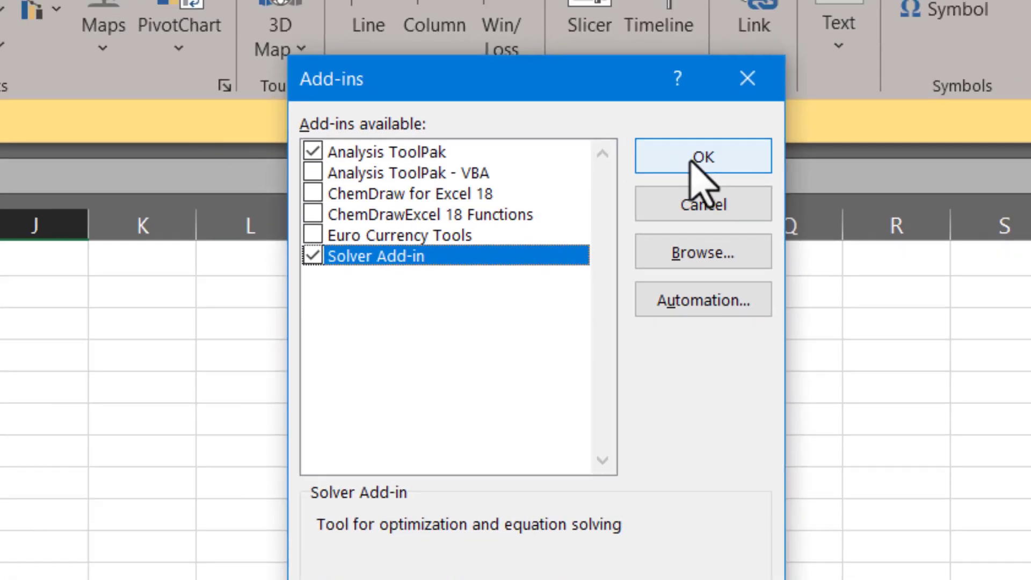
pyautogui.click(665, 165)
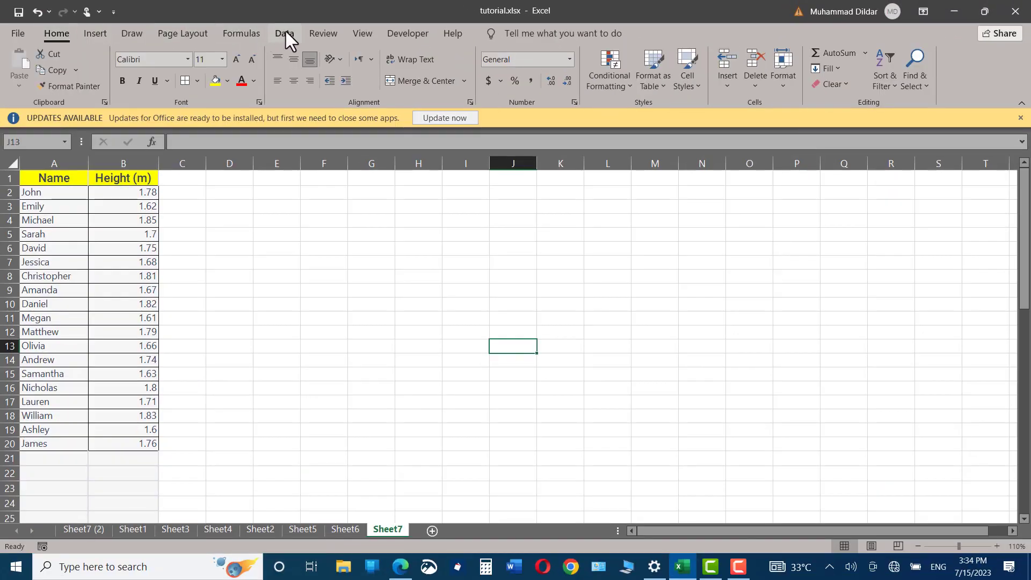
# Step: Start the Descriptive Statistics tool from the Data Analysis tools
pyautogui.click(286, 33)
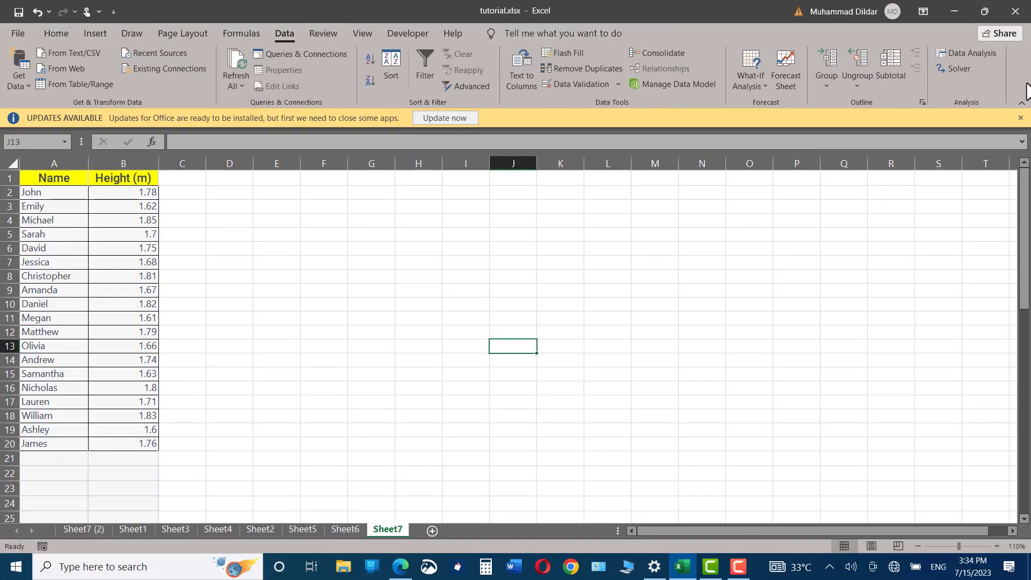
pyautogui.click(965, 54)
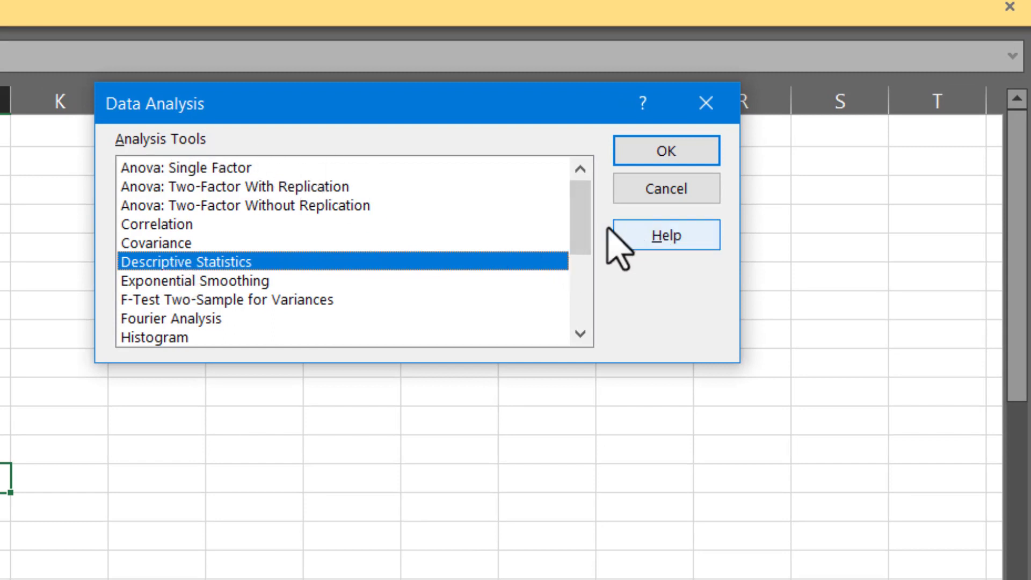
pyautogui.scroll(-1, 585, 220)
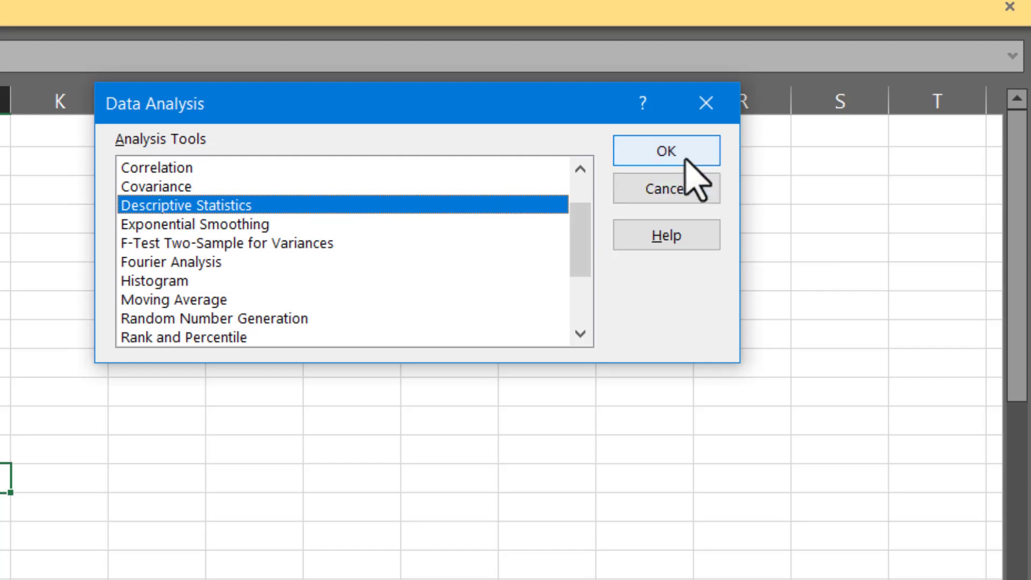
pyautogui.click(229, 221)
pyautogui.click(223, 205)
pyautogui.click(656, 152)
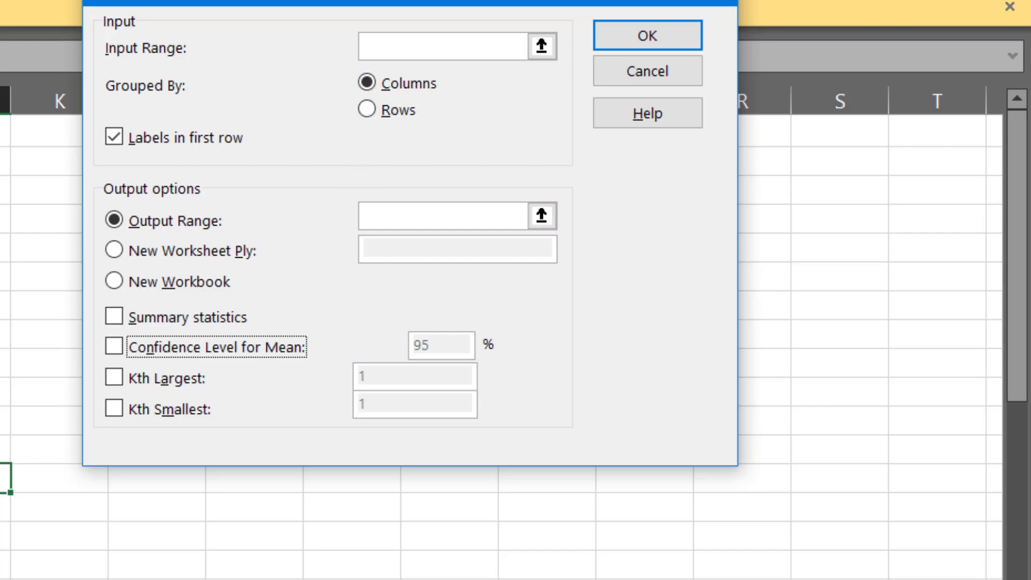
# Step: Set the Descriptive Statistics input range to the height column $B$1:$B$20 and the output range to $D$1
pyautogui.click(541, 46)
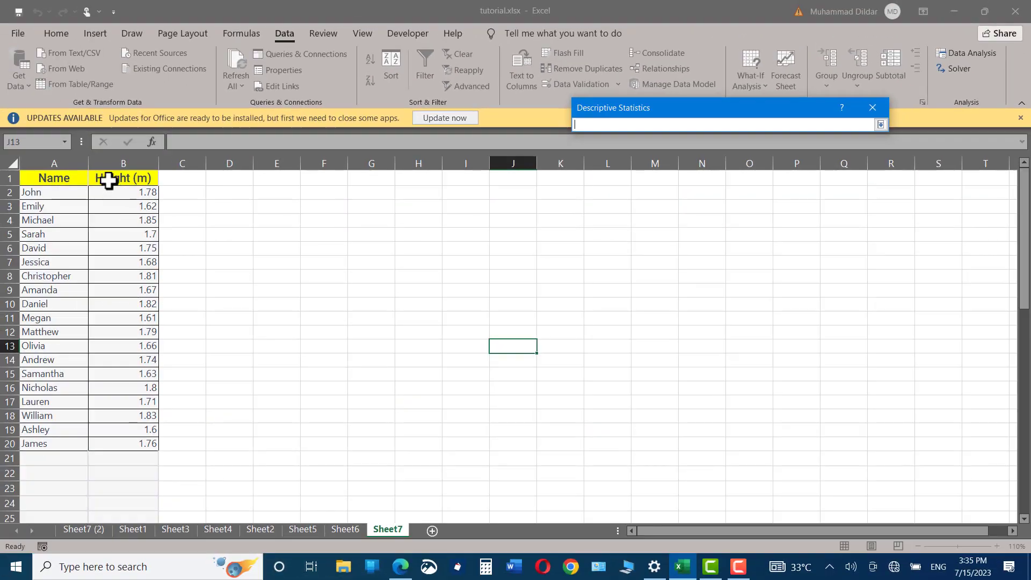
pyautogui.moveTo(108, 177); pyautogui.dragTo(141, 444)
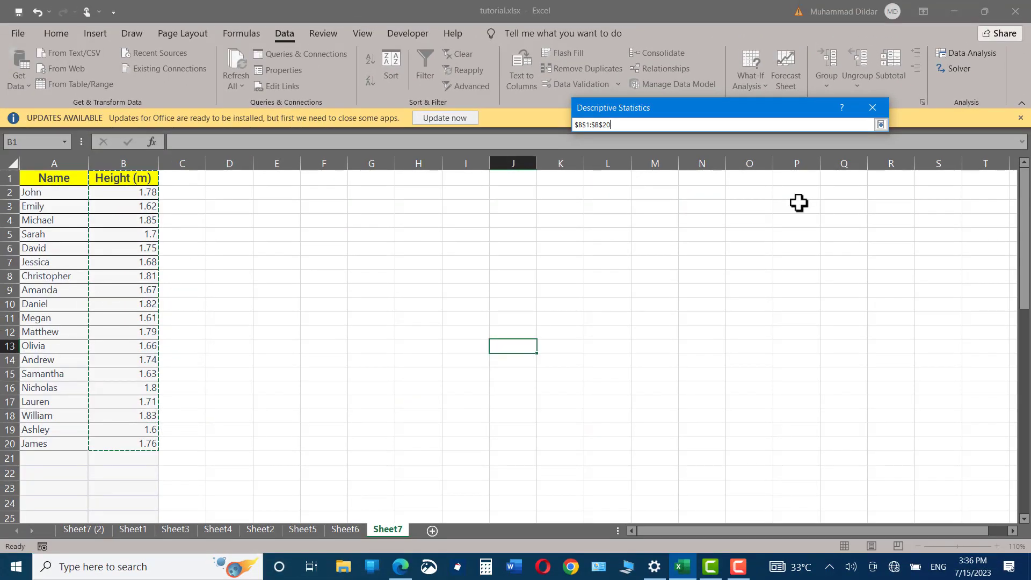
pyautogui.press('Return')
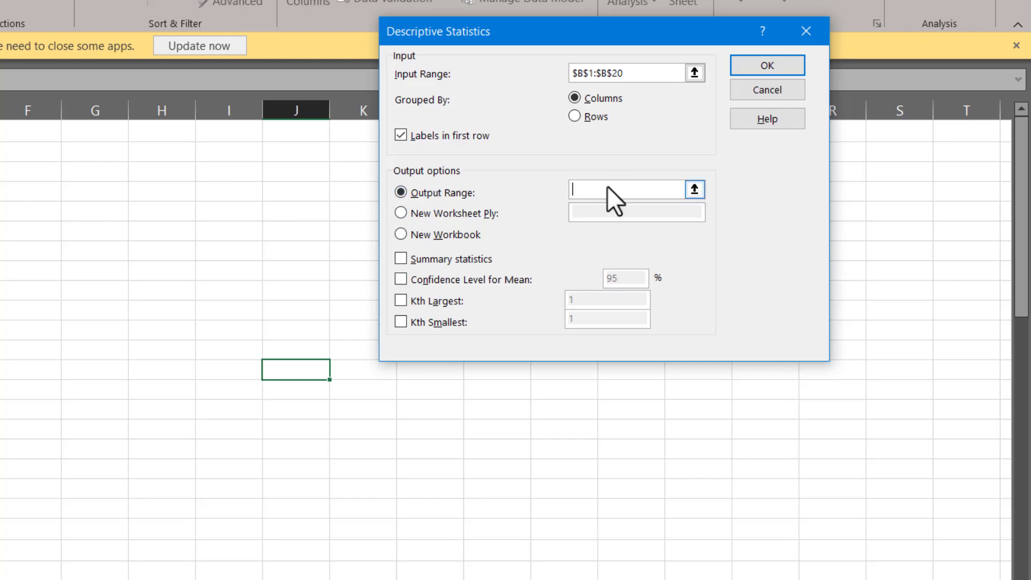
pyautogui.click(695, 189)
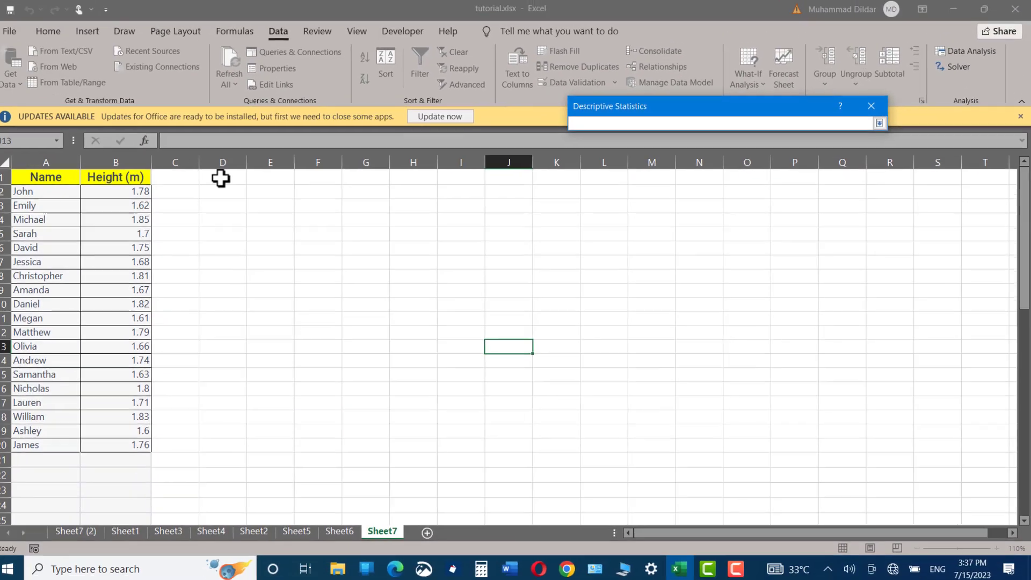
pyautogui.click(227, 180)
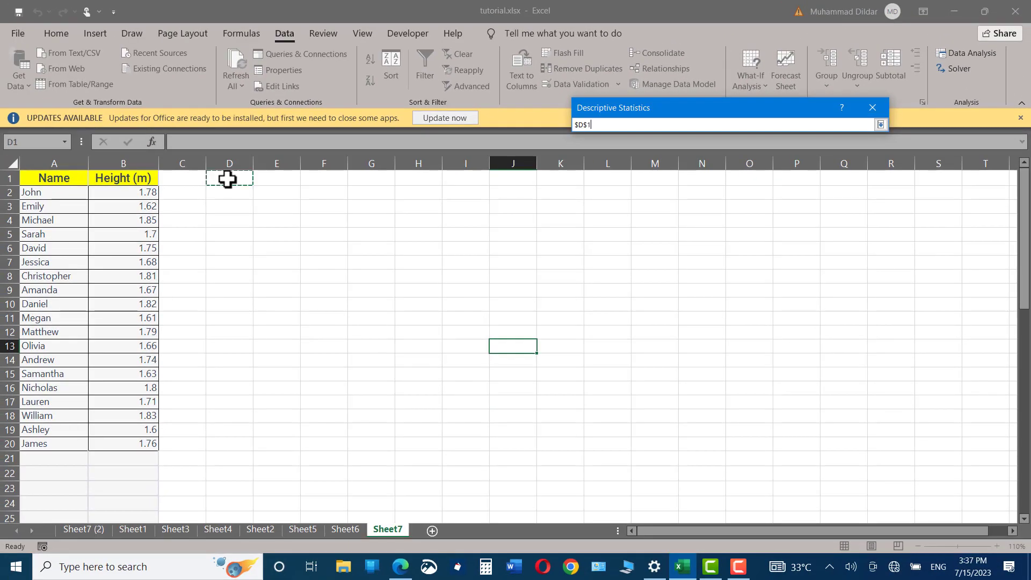
pyautogui.press('Return')
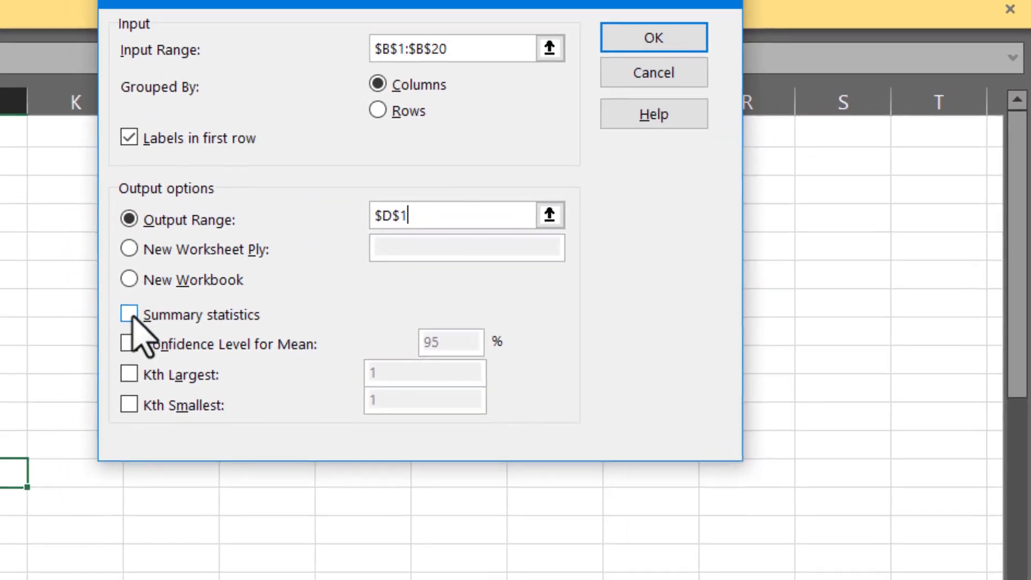
# Step: Generate the output with summary statistics and a 95% confidence level for the mean, and fit columns D and E to their contents
pyautogui.click(130, 314)
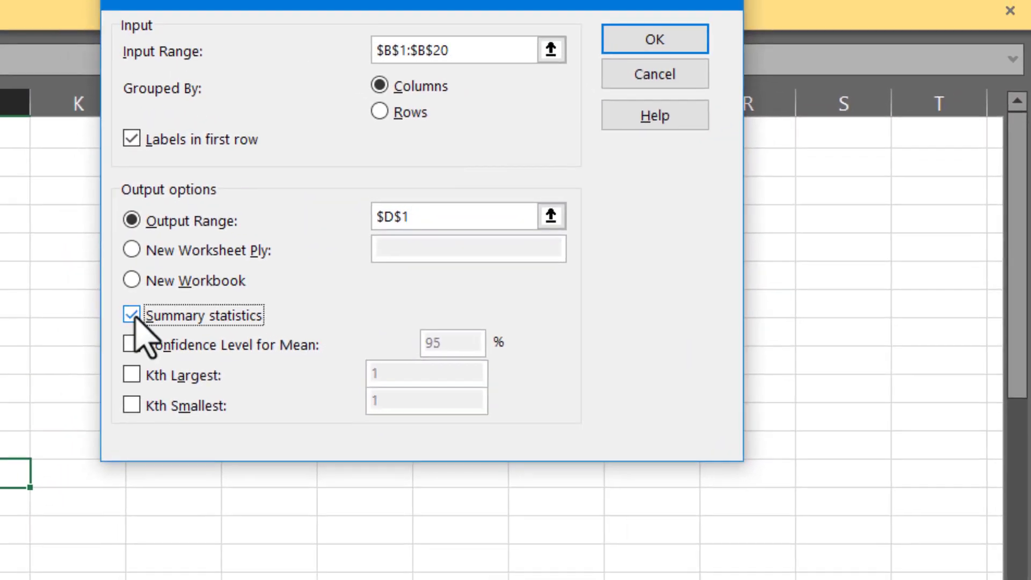
pyautogui.click(131, 344)
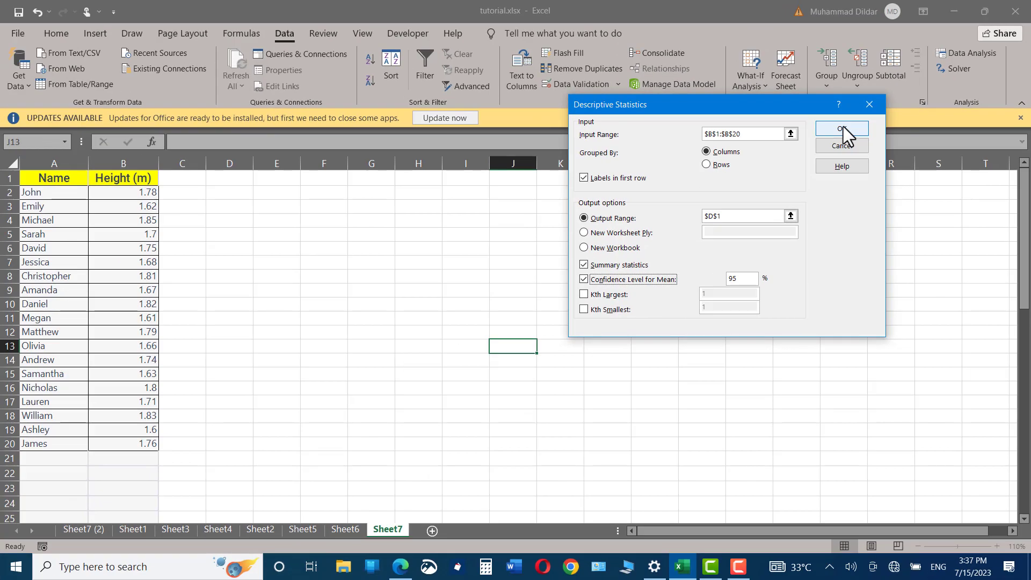
pyautogui.click(841, 129)
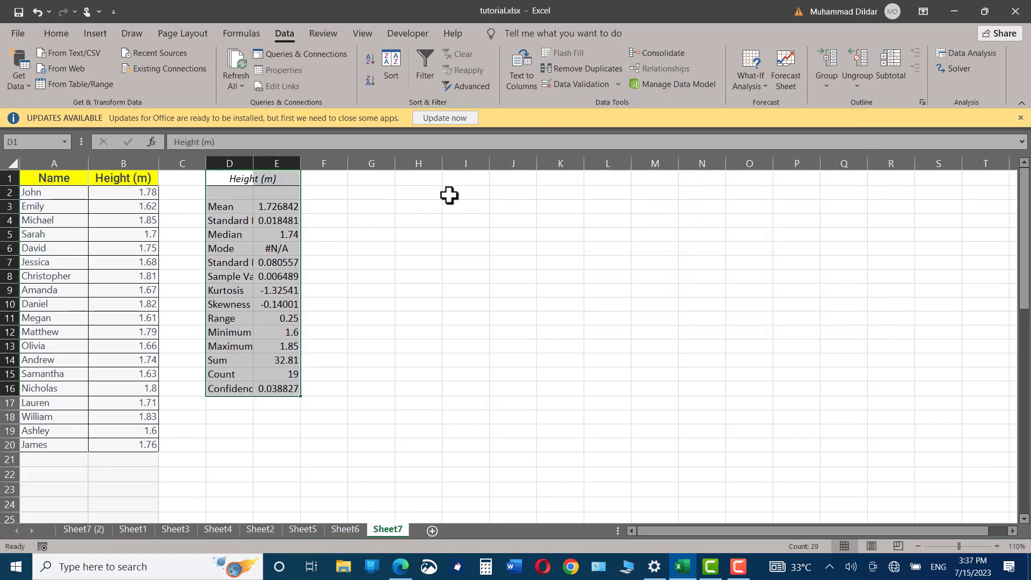
pyautogui.moveTo(253, 160); pyautogui.dragTo(253, 160)
pyautogui.doubleClick(252, 160)
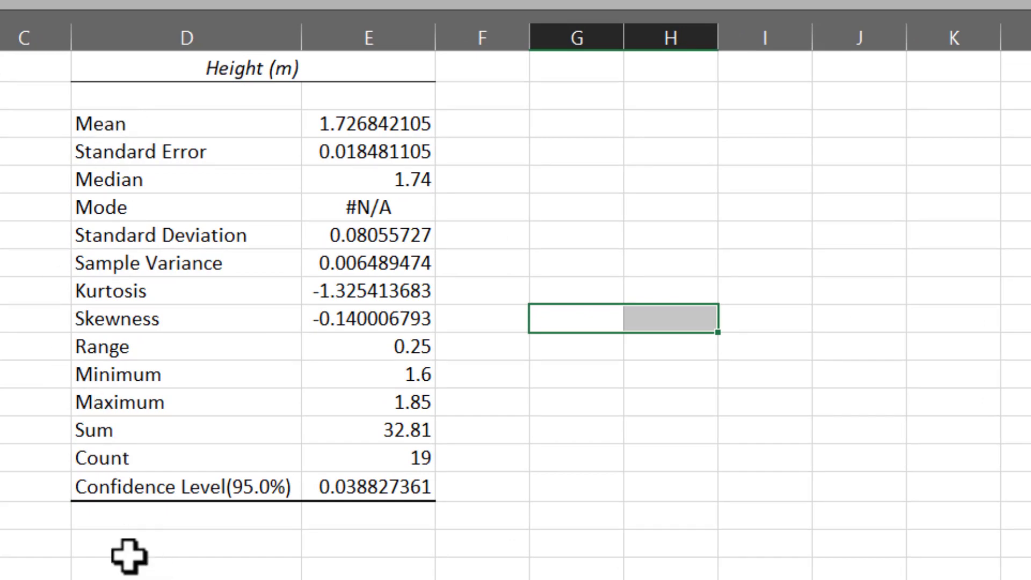
# Step: Label D18 "Upper confidance level" and D19 "Lower Confidance", and calculate the upper level in E18 with =E3+E16
pyautogui.click(99, 543)
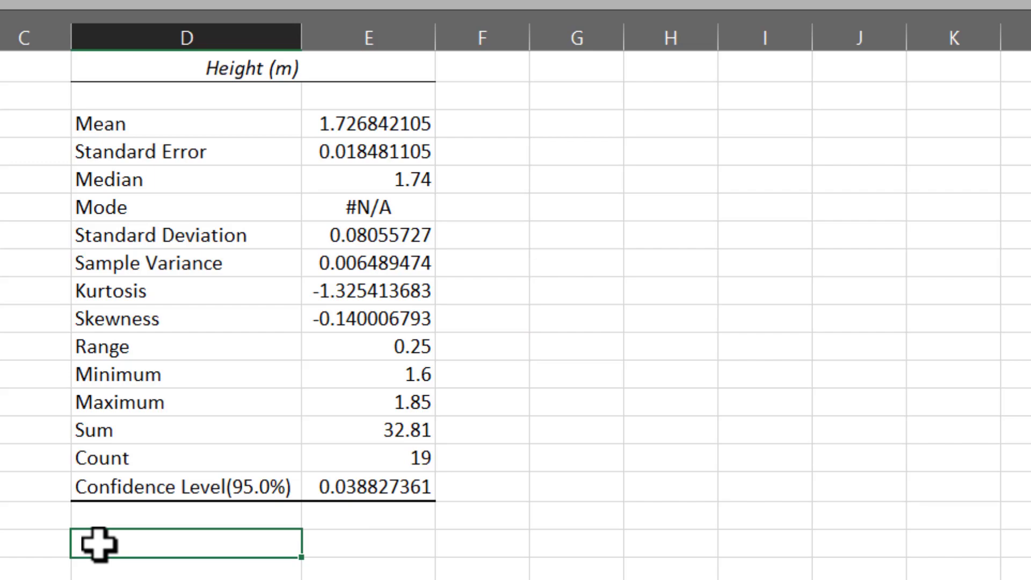
pyautogui.write('Upper confidance level')
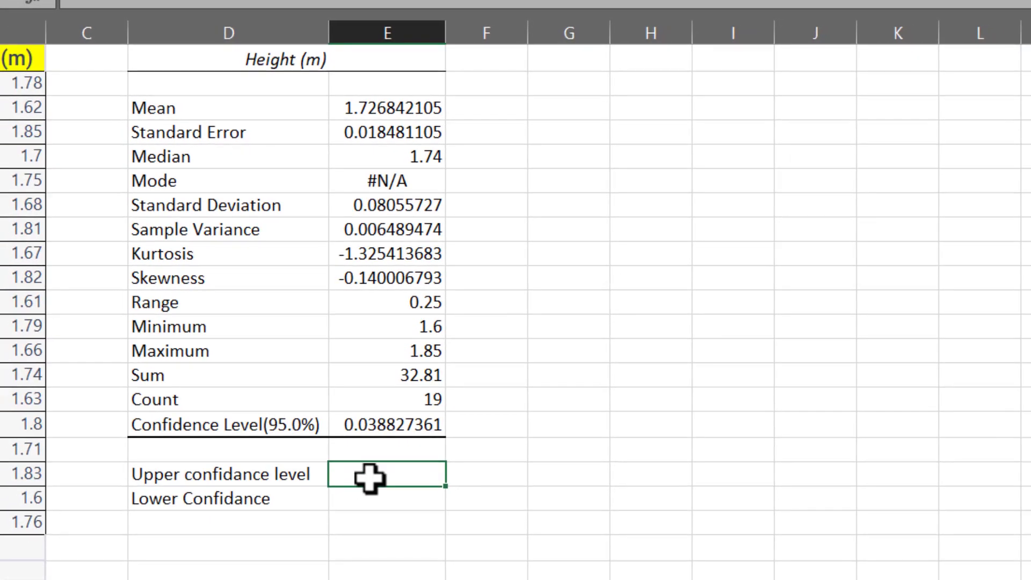
pyautogui.write('=')
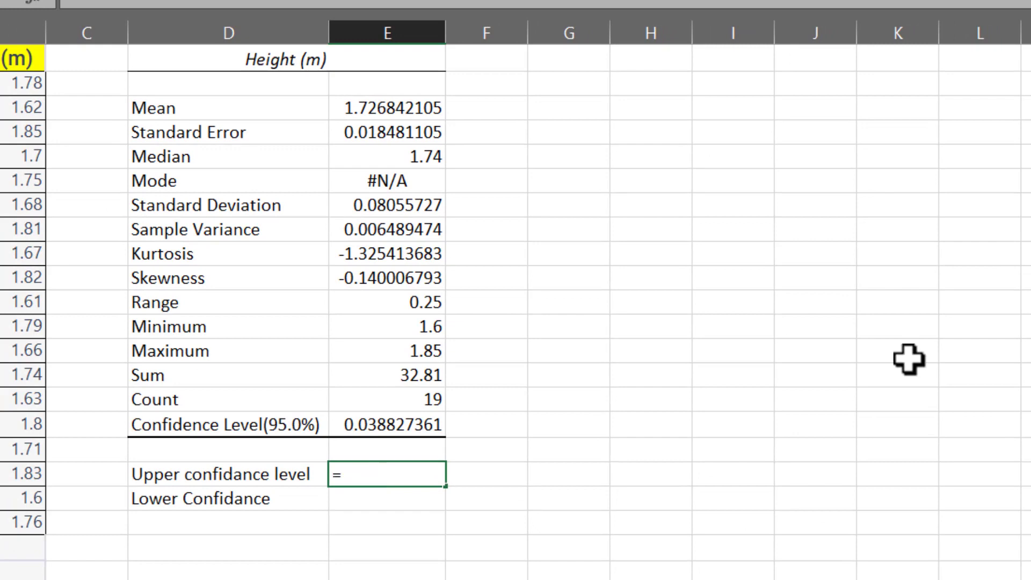
pyautogui.click(371, 110)
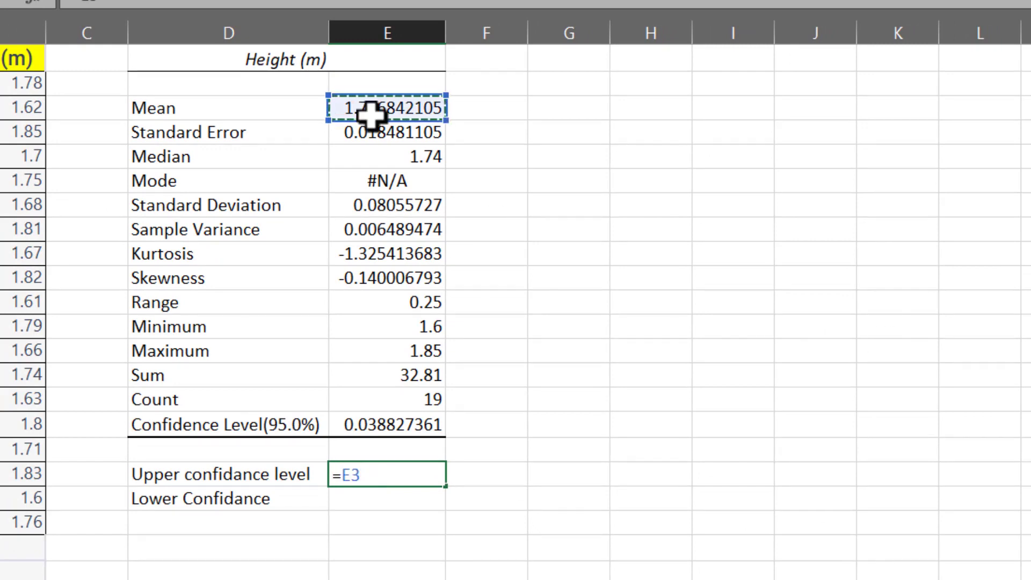
pyautogui.write('+')
pyautogui.click(389, 425)
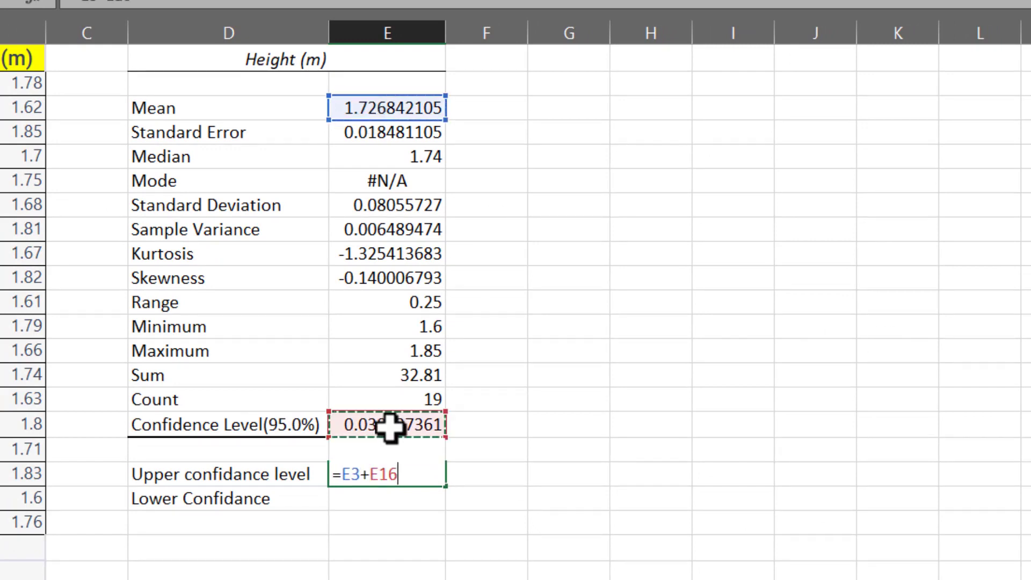
pyautogui.press('Return')
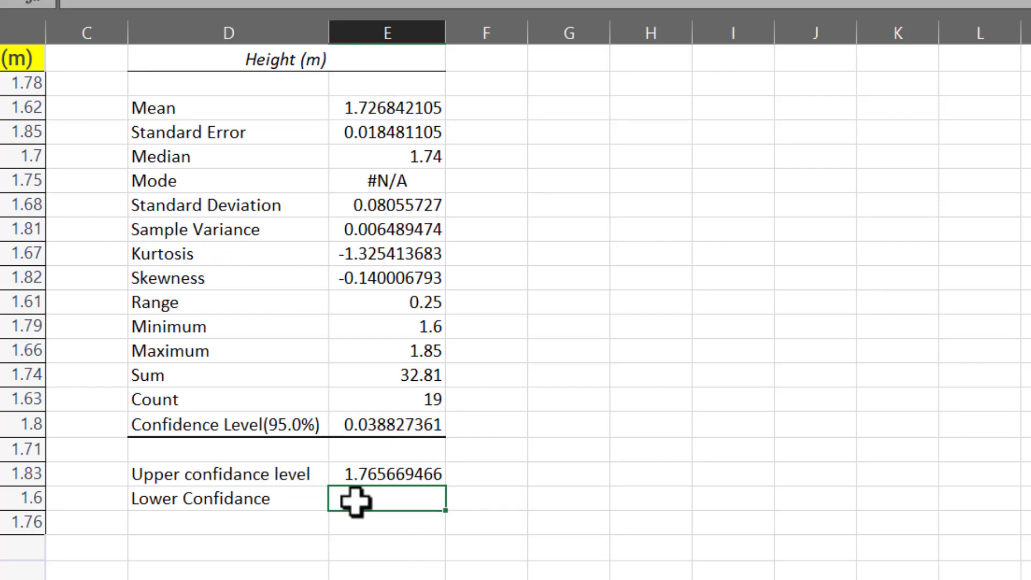
# Step: Move the "Lower Confidance" label down to D20 and calculate its value in E20 with =E3-E16
pyautogui.click(281, 502)
pyautogui.moveTo(281, 510); pyautogui.dragTo(281, 534)
pyautogui.click(370, 523)
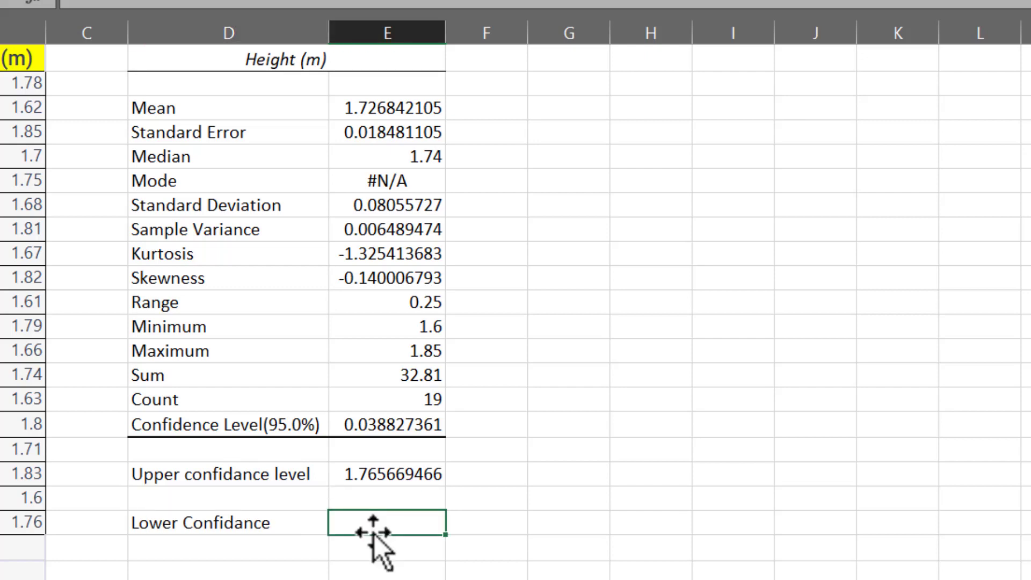
pyautogui.write('=')
pyautogui.click(397, 110)
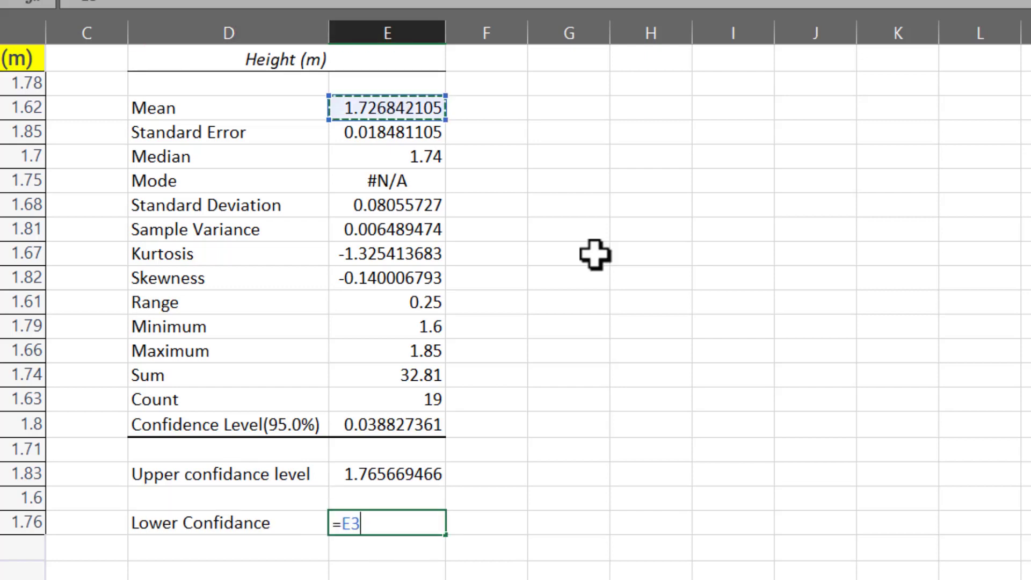
pyautogui.write('-')
pyautogui.click(375, 424)
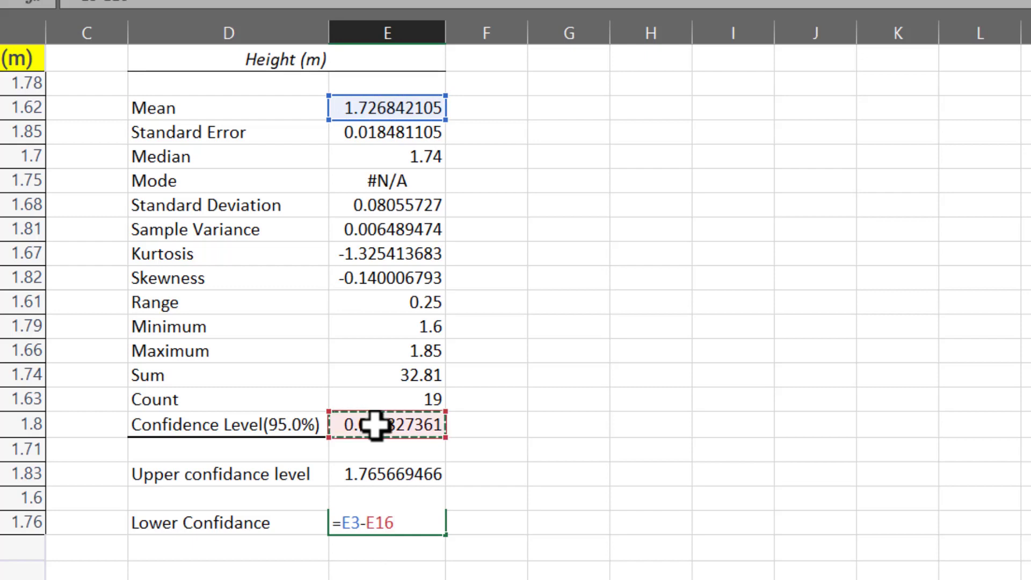
pyautogui.press('Return')
pyautogui.click(707, 492)
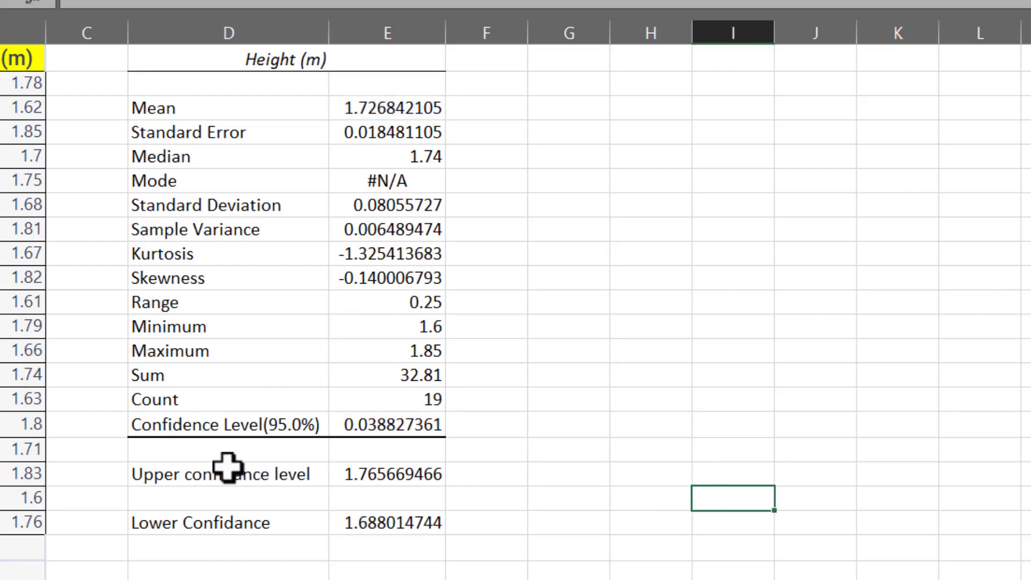